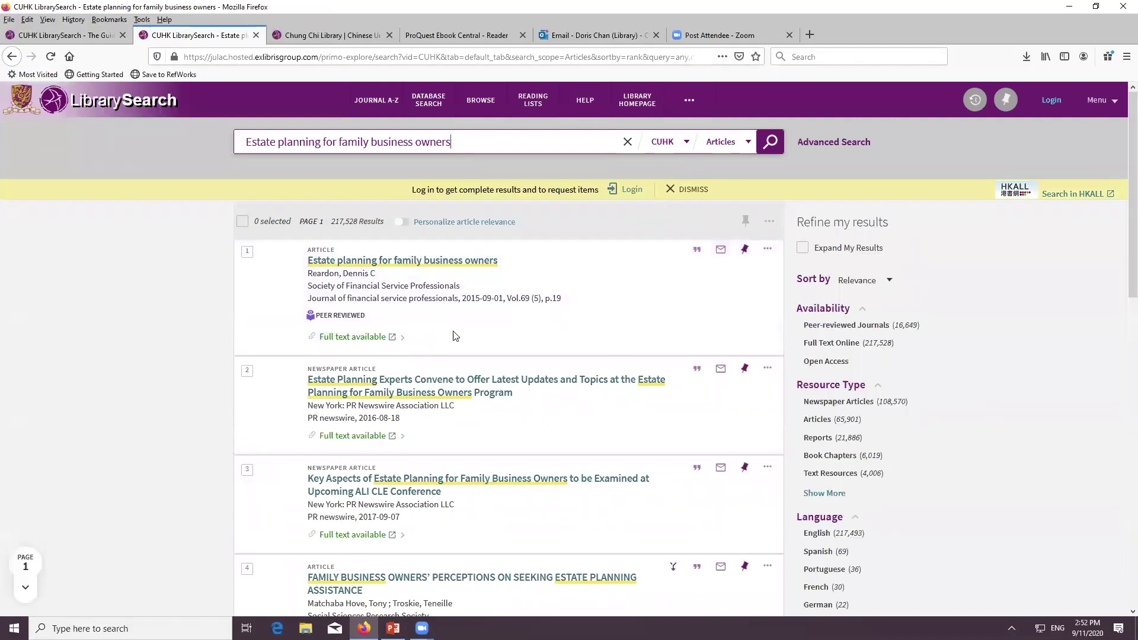
Open the record of the article "Estate planning for family business owners" and follow its full-text link to EBSCOhost Business Source Complete
click(394, 266)
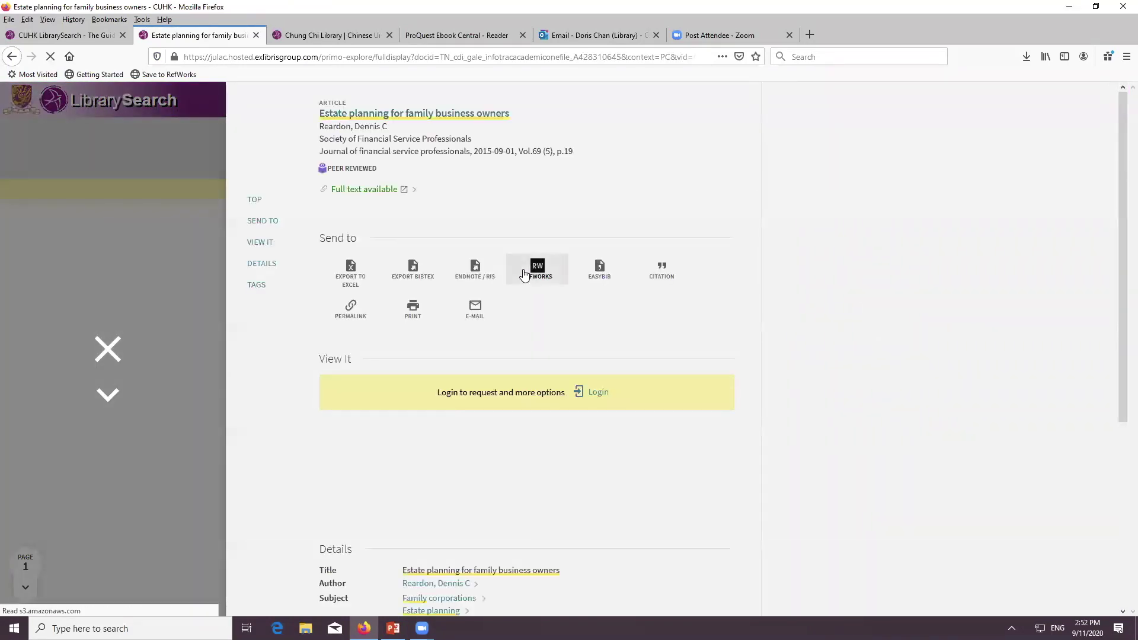
scroll(462, 302, down, 2)
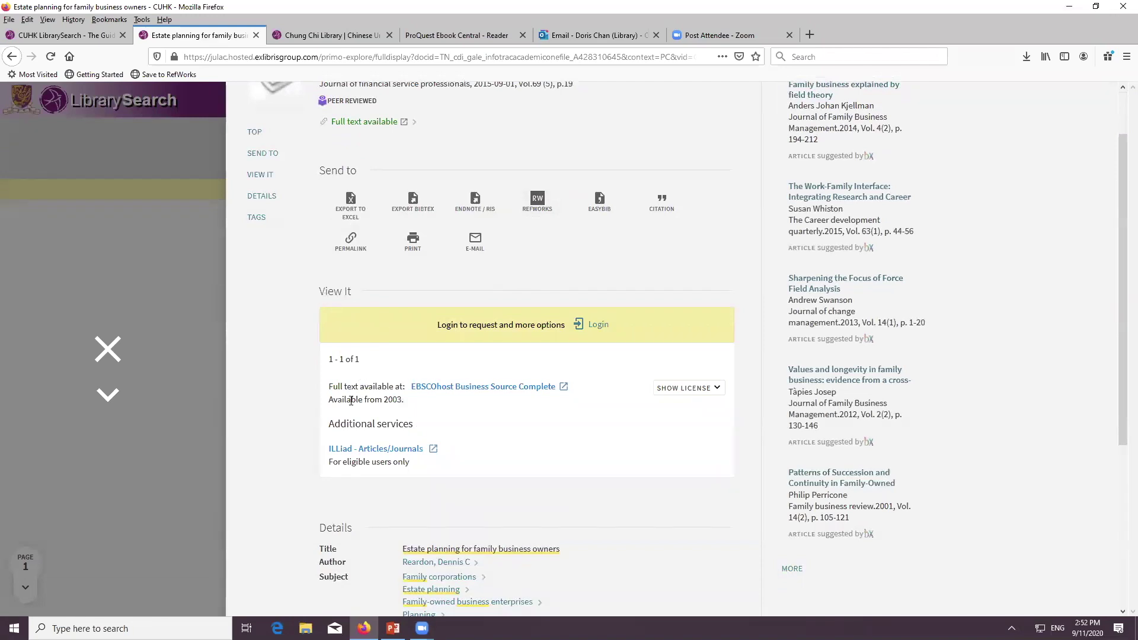
scroll(443, 166, up, 2)
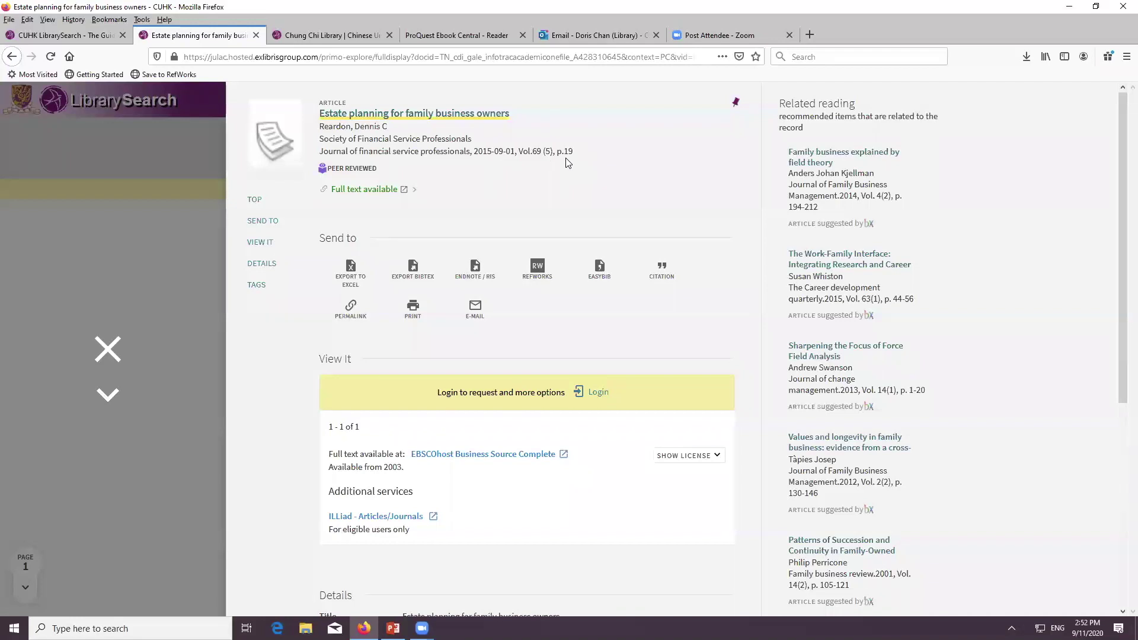
click(520, 456)
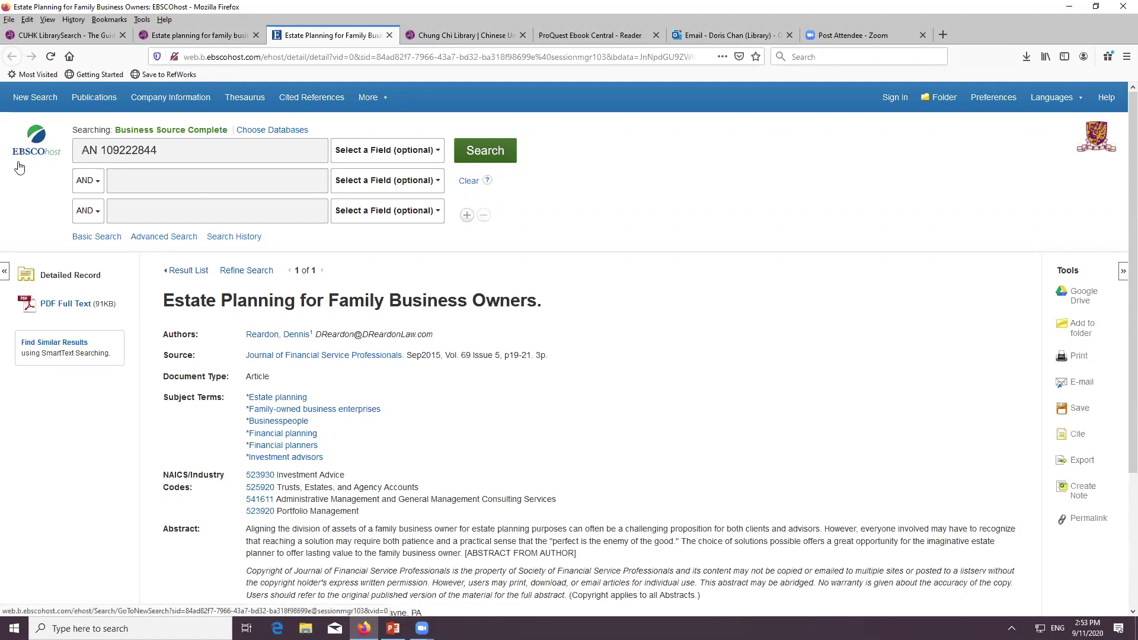
Open the article's PDF full text, skim through its pages, and return to the detailed record
scroll(346, 300, down, 3)
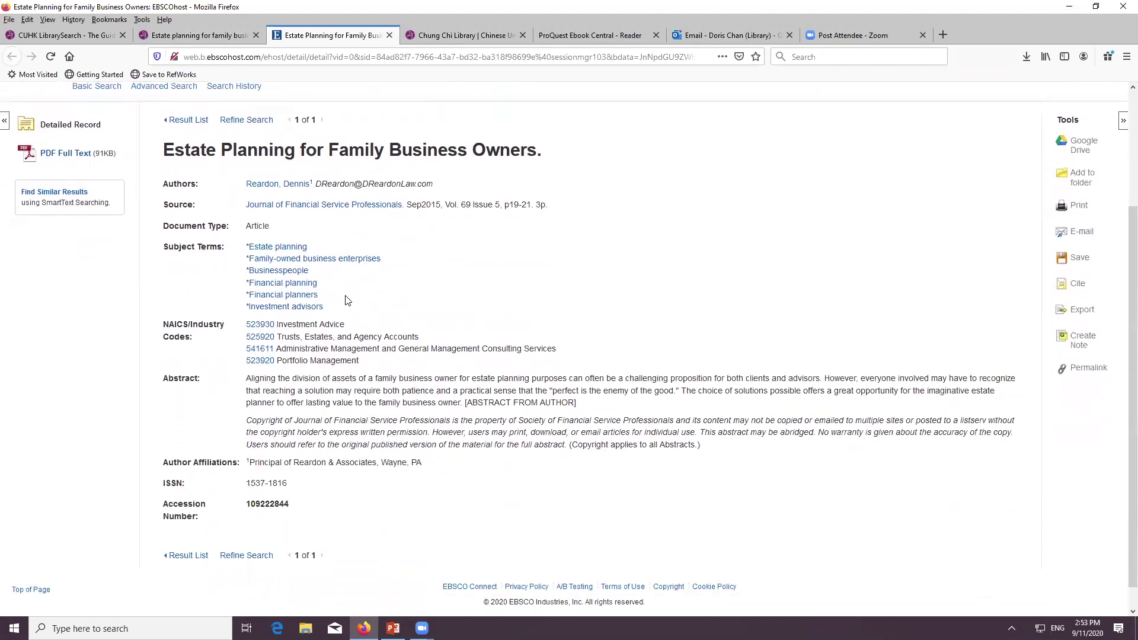
scroll(346, 301, down, 1)
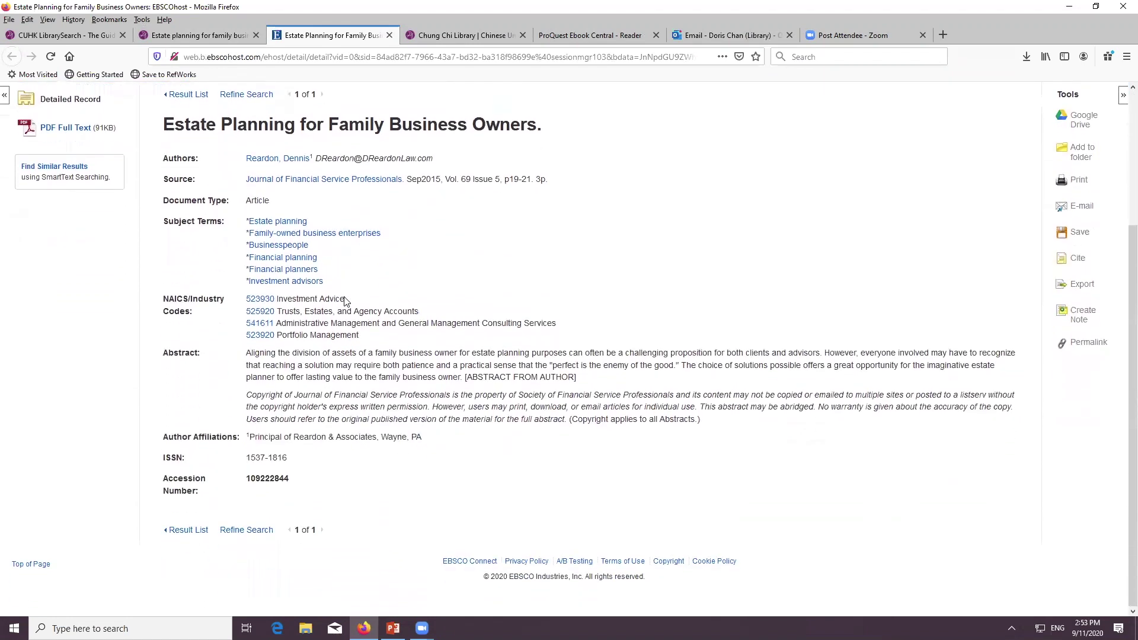
click(51, 138)
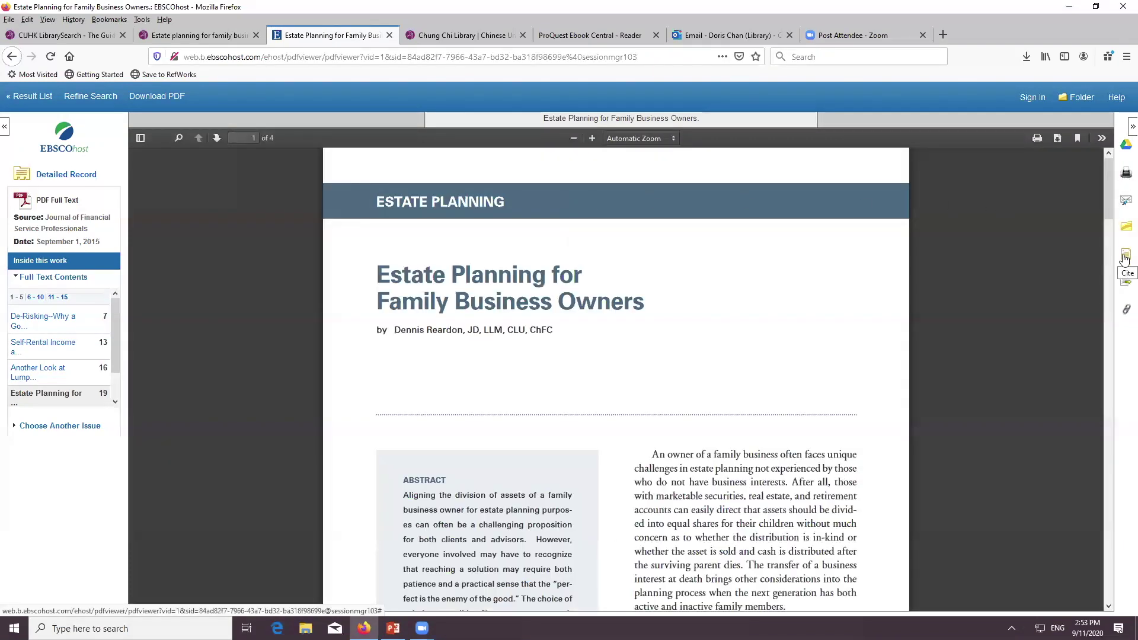
scroll(863, 257, down, 5)
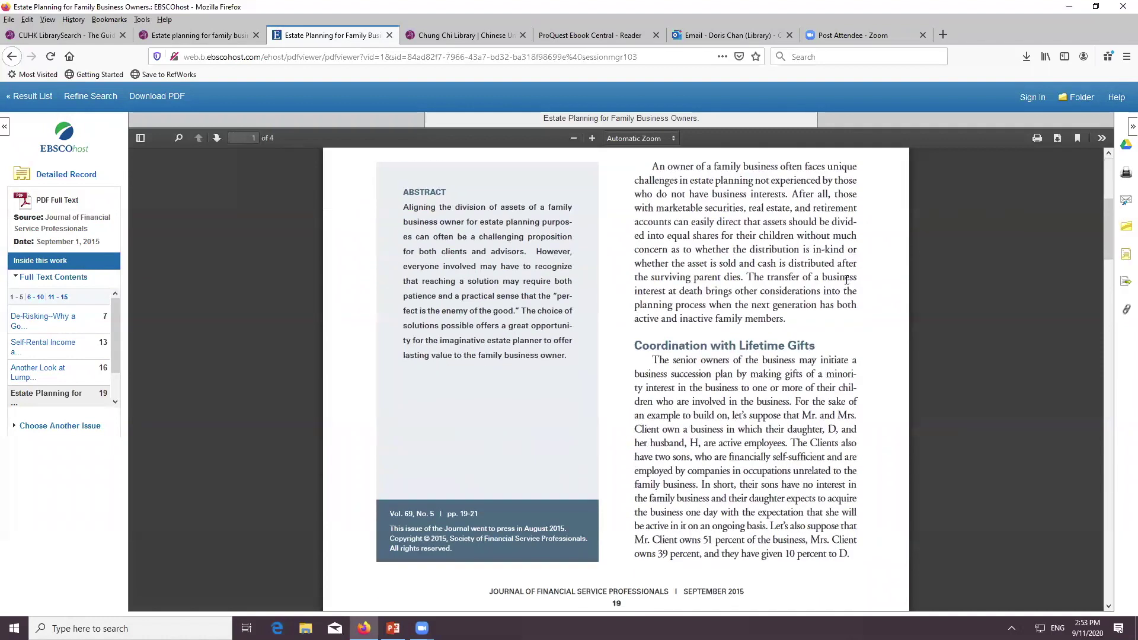
scroll(846, 279, down, 9)
scroll(346, 116, down, 10)
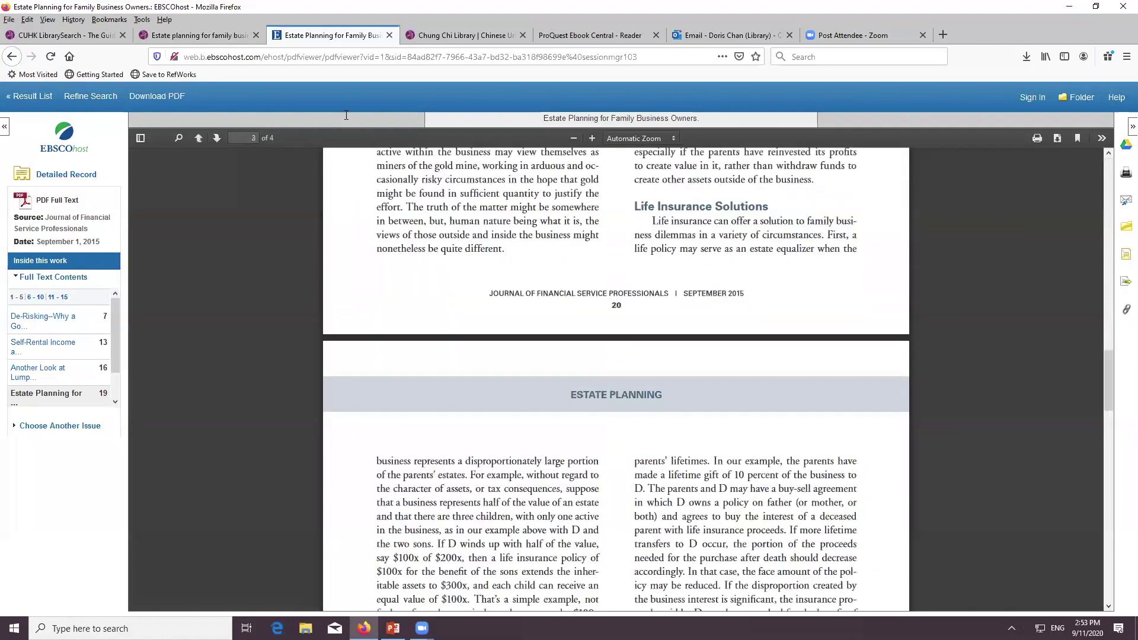
key(alt+Left)
scroll(563, 252, up, 3)
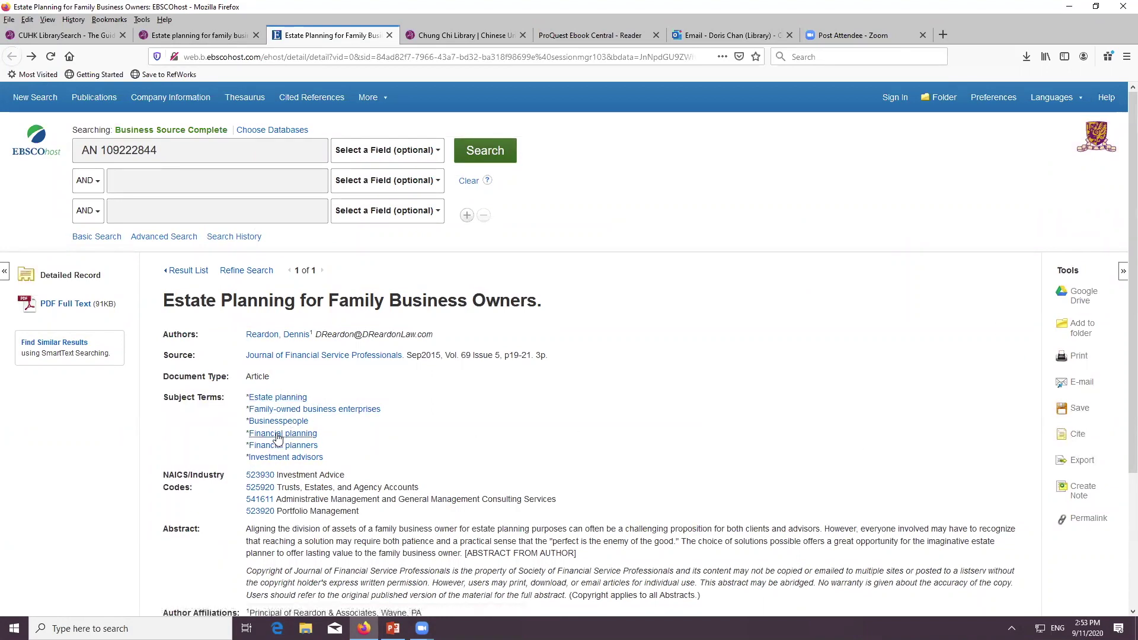
Highlight the article title and the list of subject terms in the detailed record to examine them
mouse_move(173, 301)
mouse_down()
mouse_move(562, 305)
mouse_move(142, 313)
mouse_move(165, 309)
mouse_up()
right_click(164, 310)
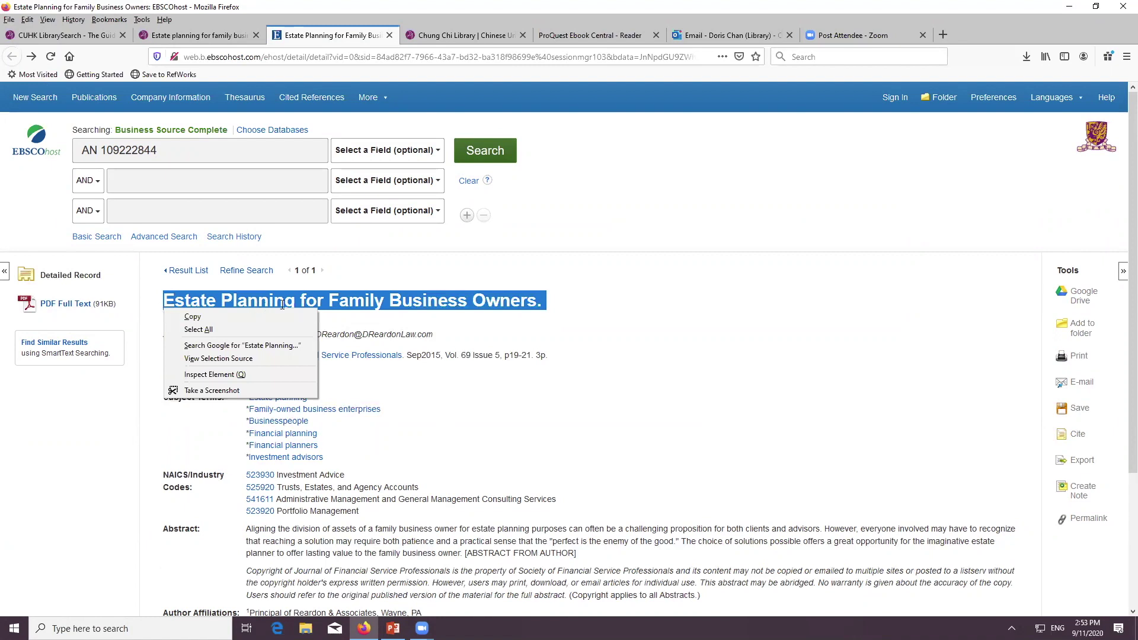
click(282, 316)
click(363, 347)
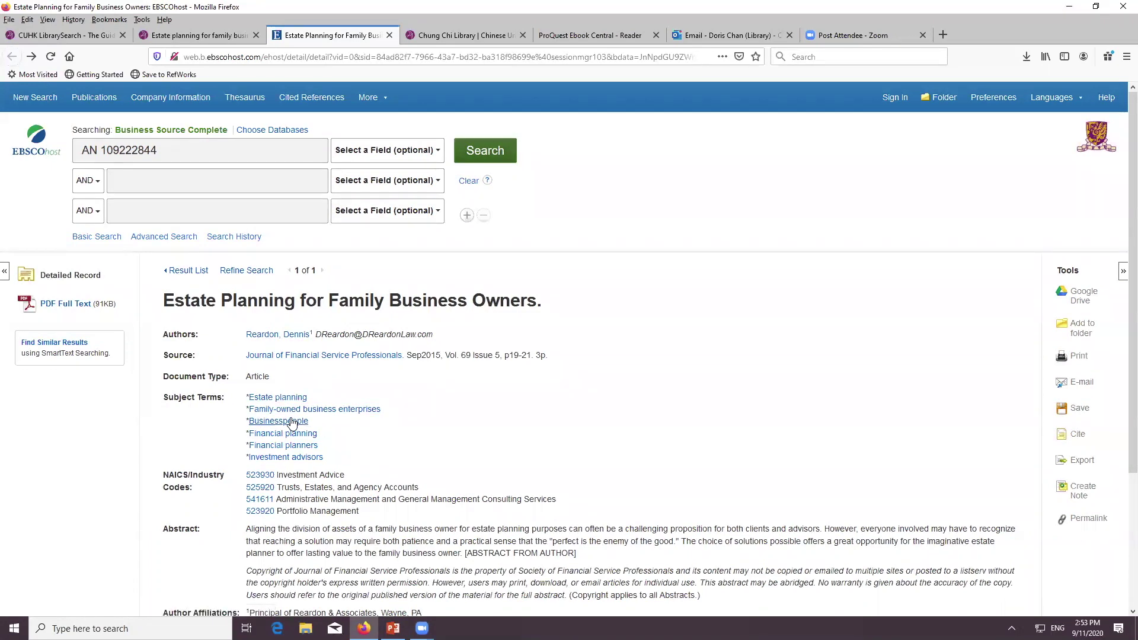
drag(164, 398, 330, 462)
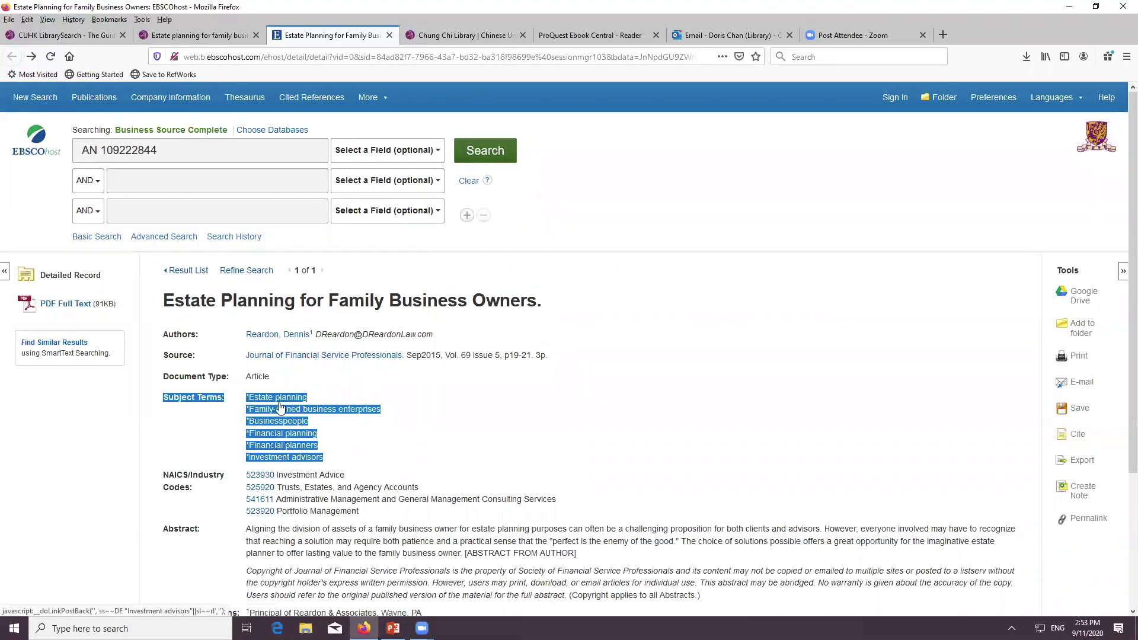
click(225, 446)
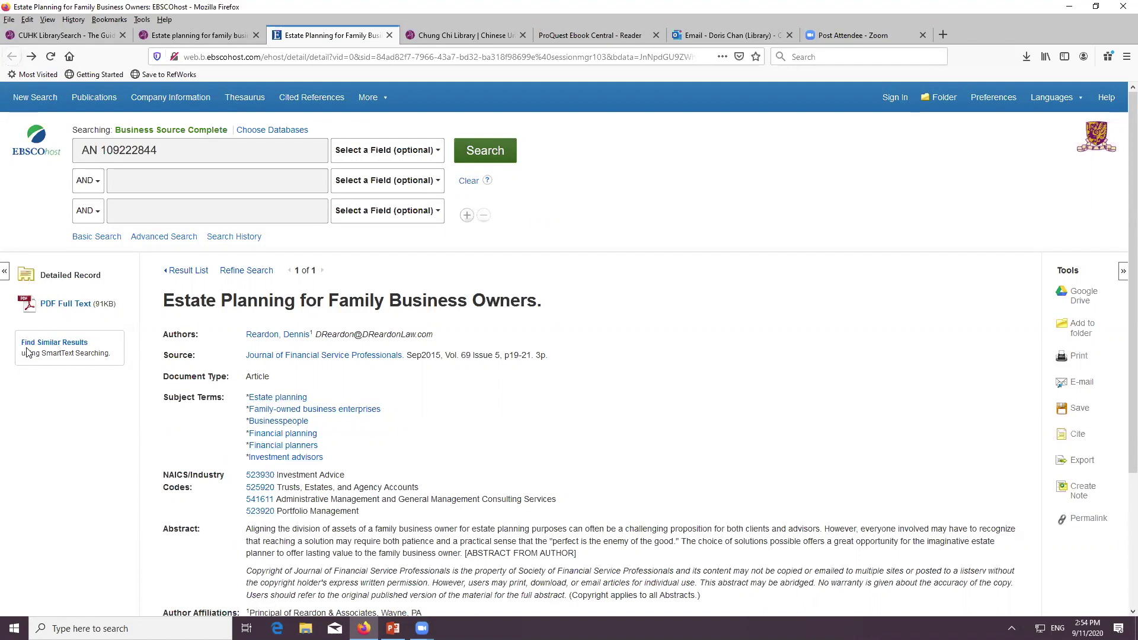
Display the article's citation formats, highlight the APA reference, and close the citation list
key(ctrl+plus)
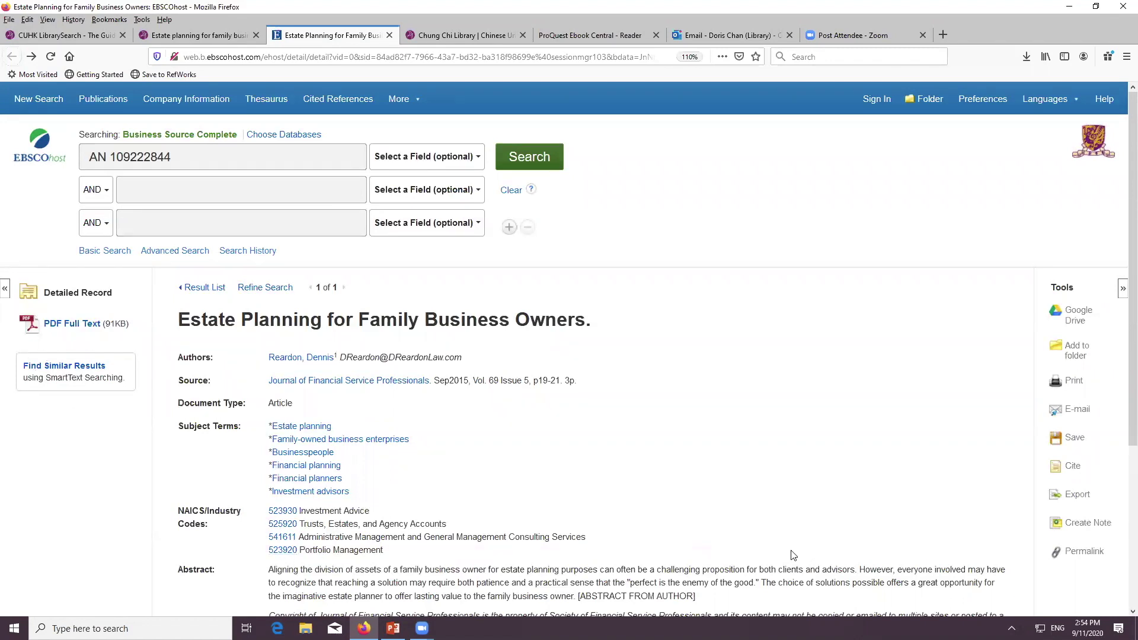
click(1075, 471)
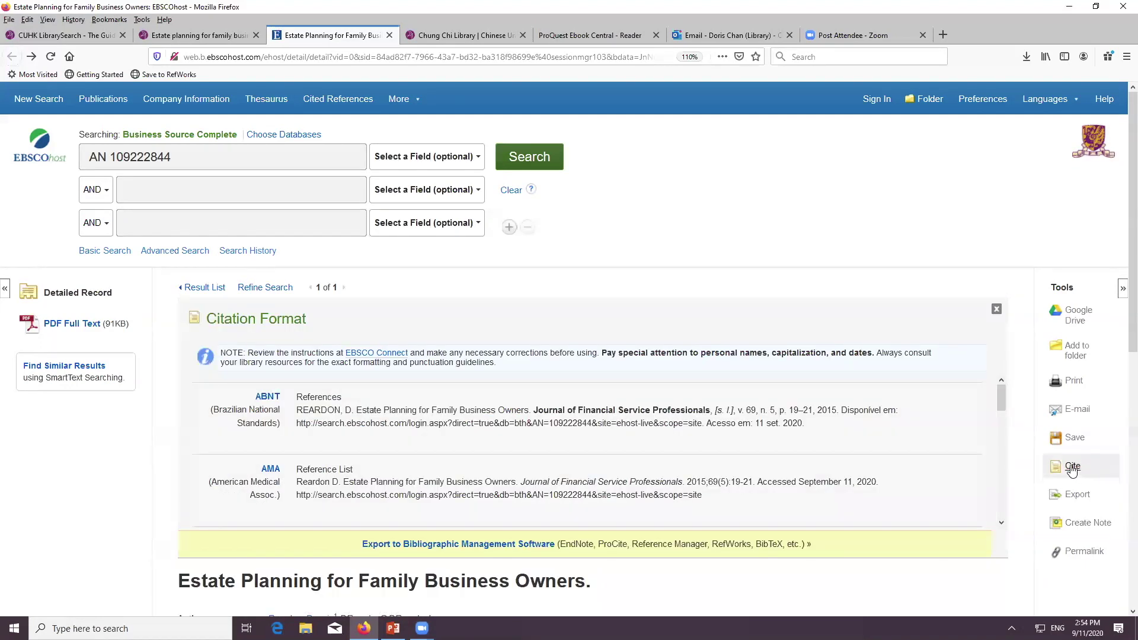
drag(1001, 394, 1004, 417)
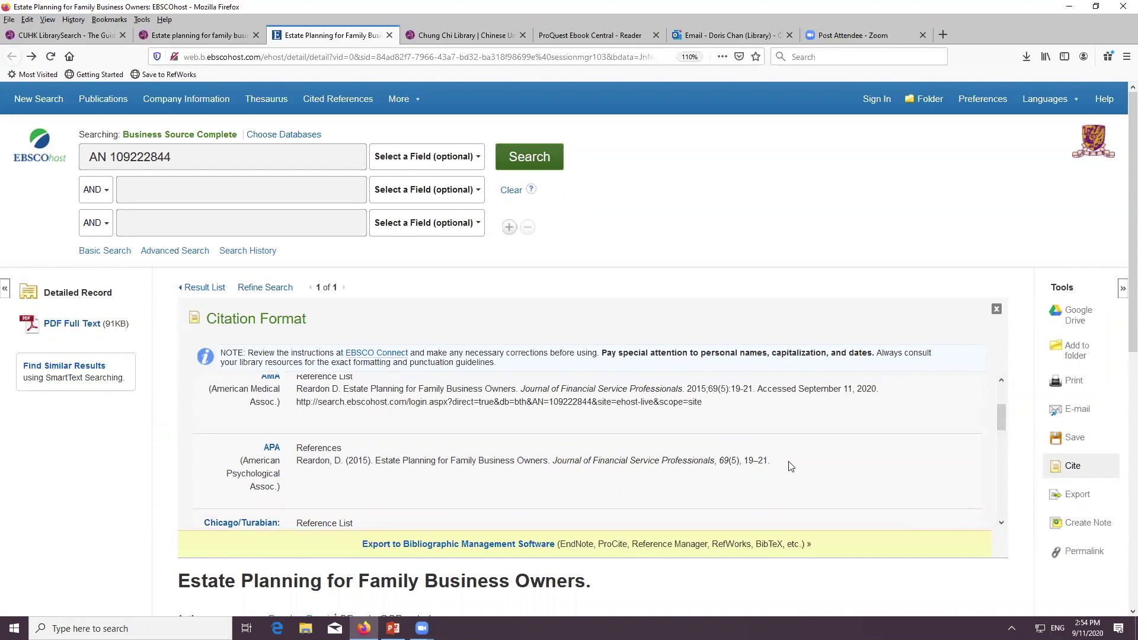
drag(769, 462, 290, 467)
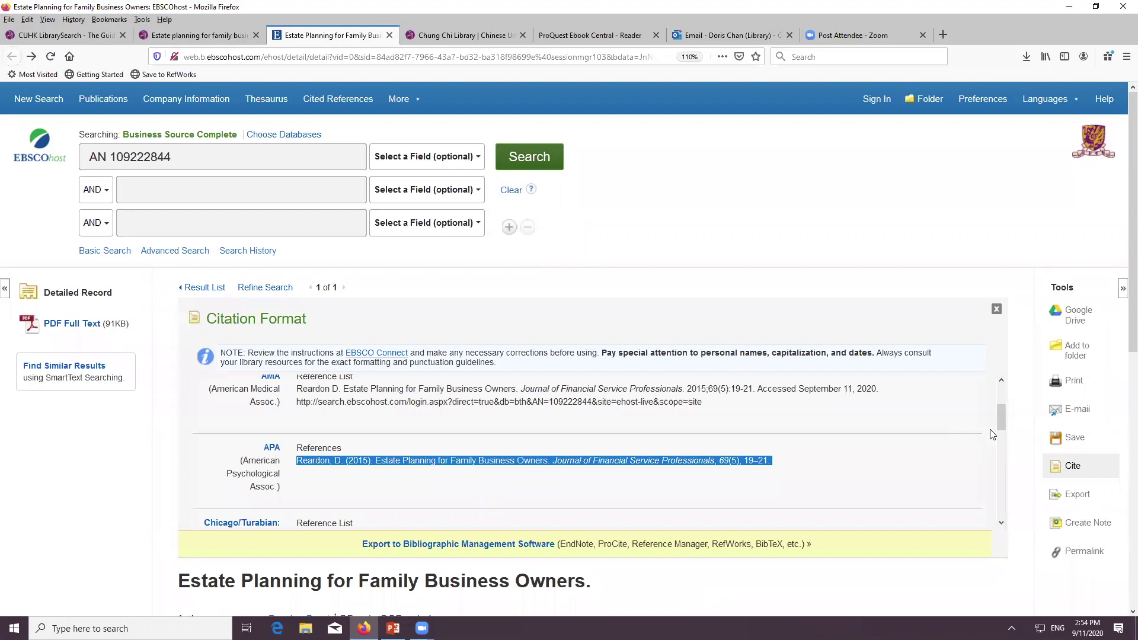
click(996, 309)
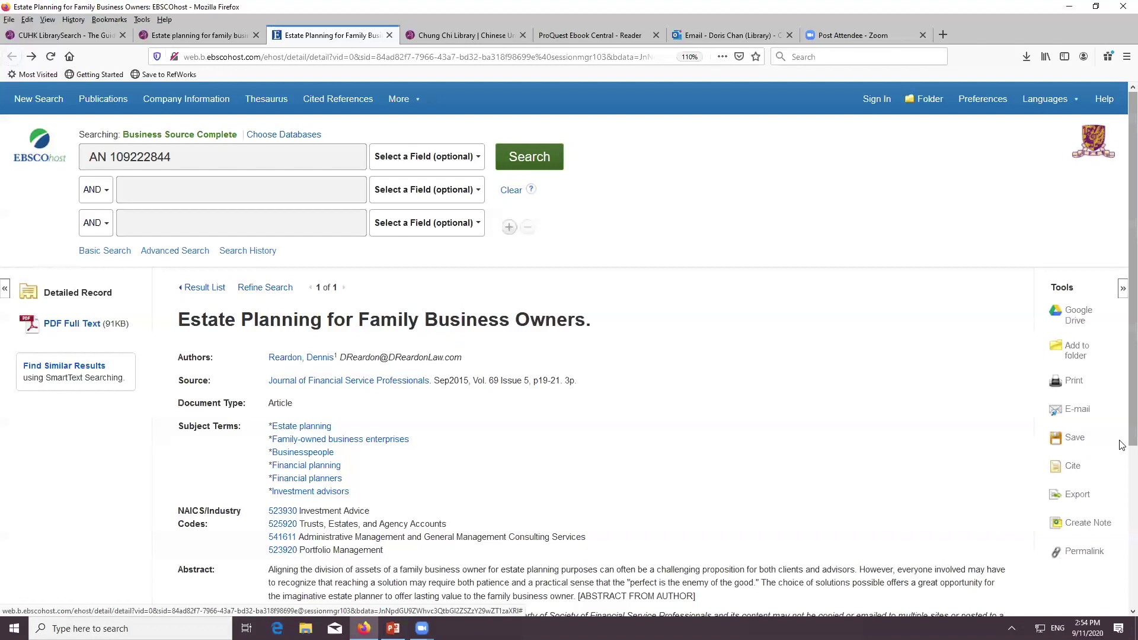
View the citation export formats in the Export Manager and leave it without saving
scroll(1115, 543, down, 1)
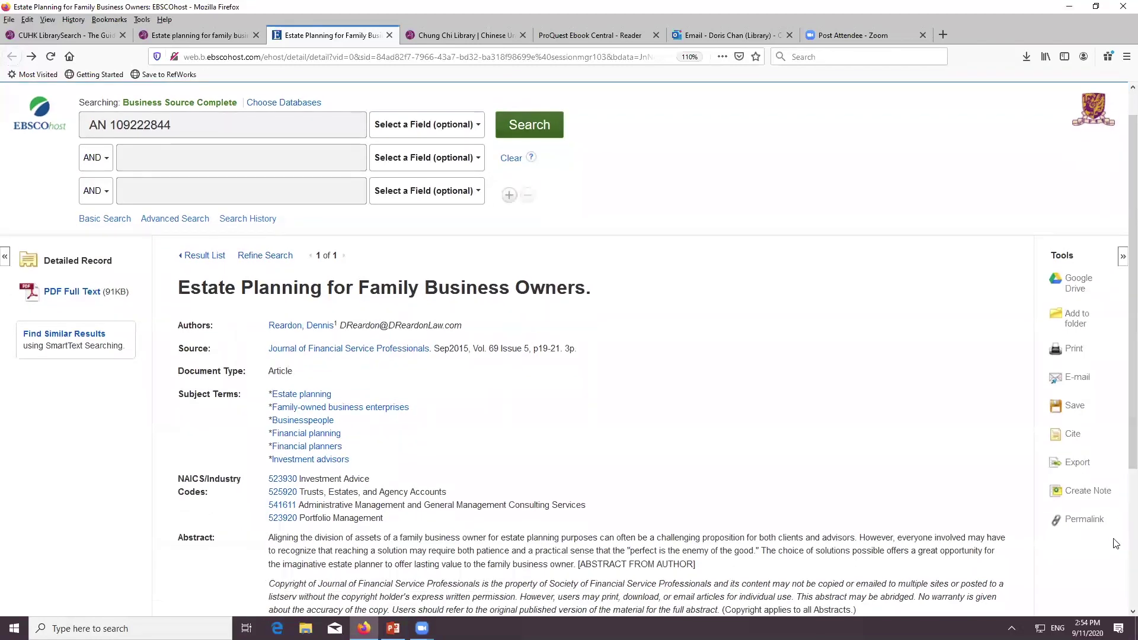
click(1081, 464)
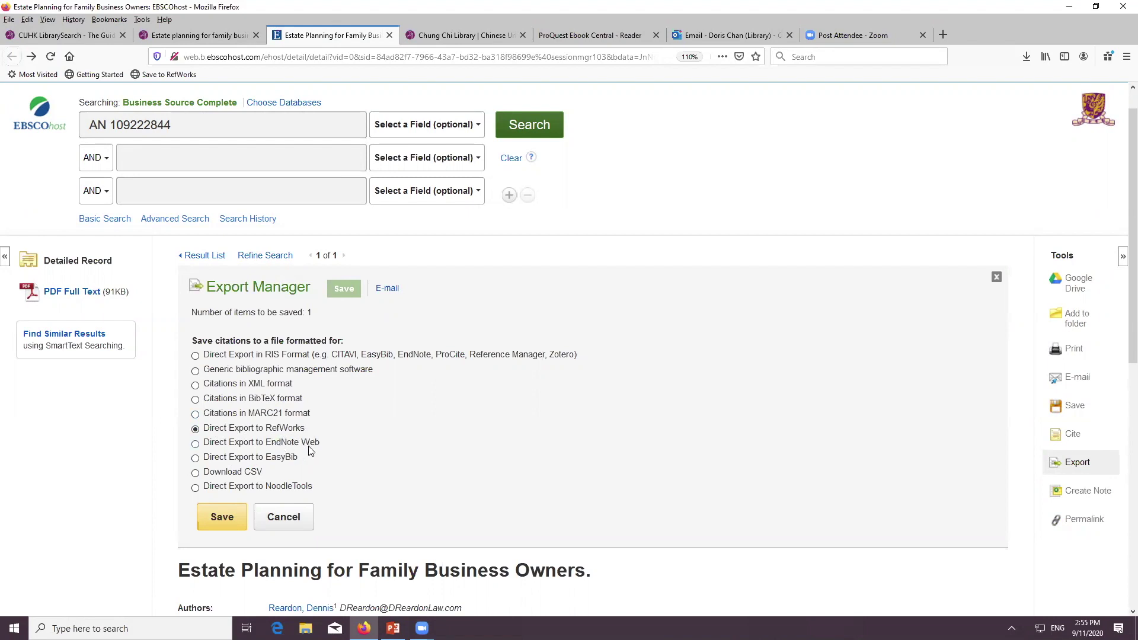
click(298, 520)
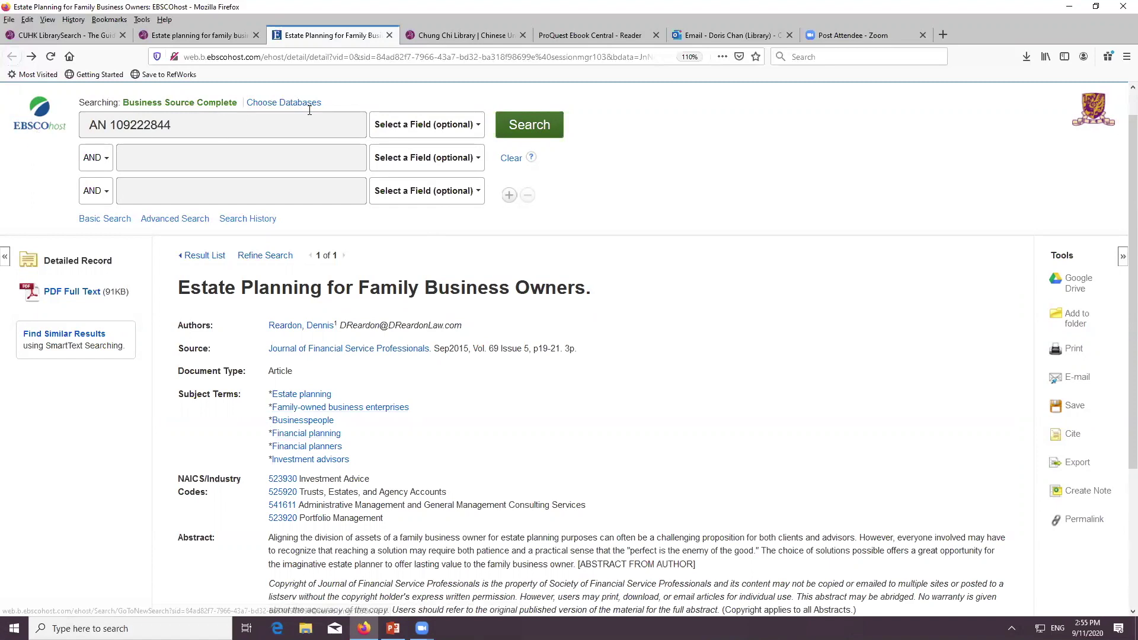
Replace the accession number in the first search box with "Estate Planning" copied from the article title
click(150, 122)
triple_click(150, 123)
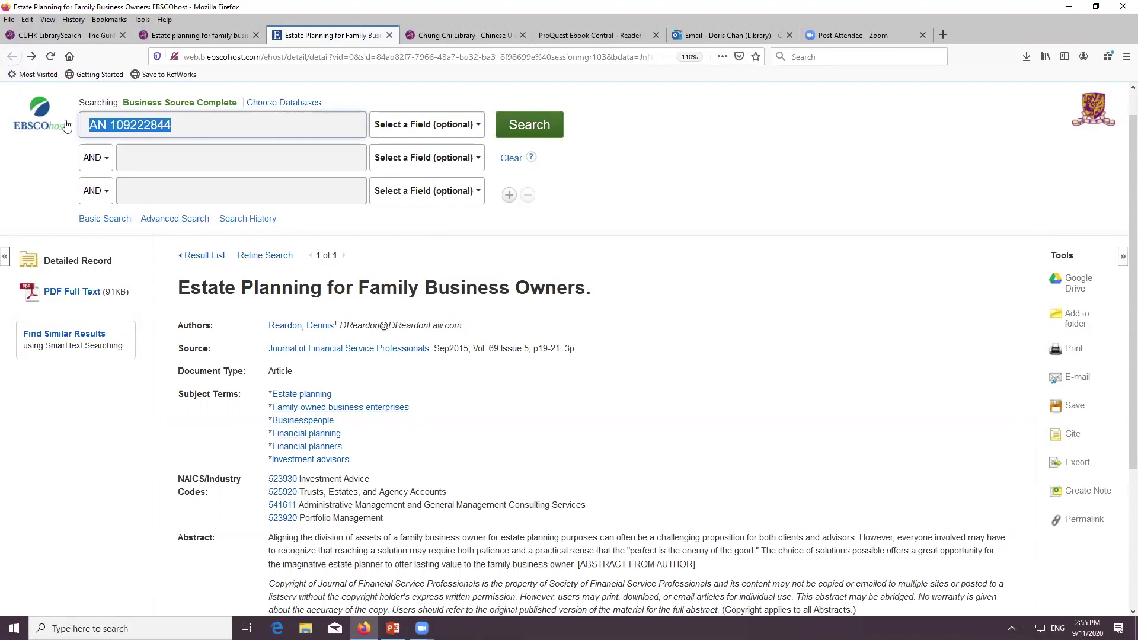
key(BackSpace)
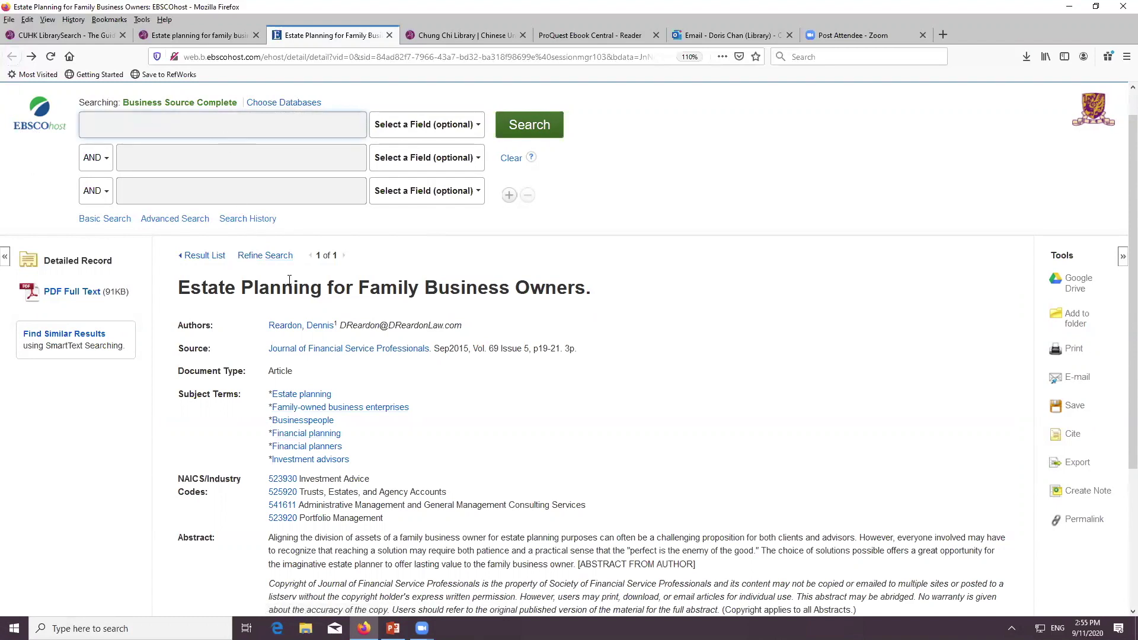
drag(323, 288, 172, 293)
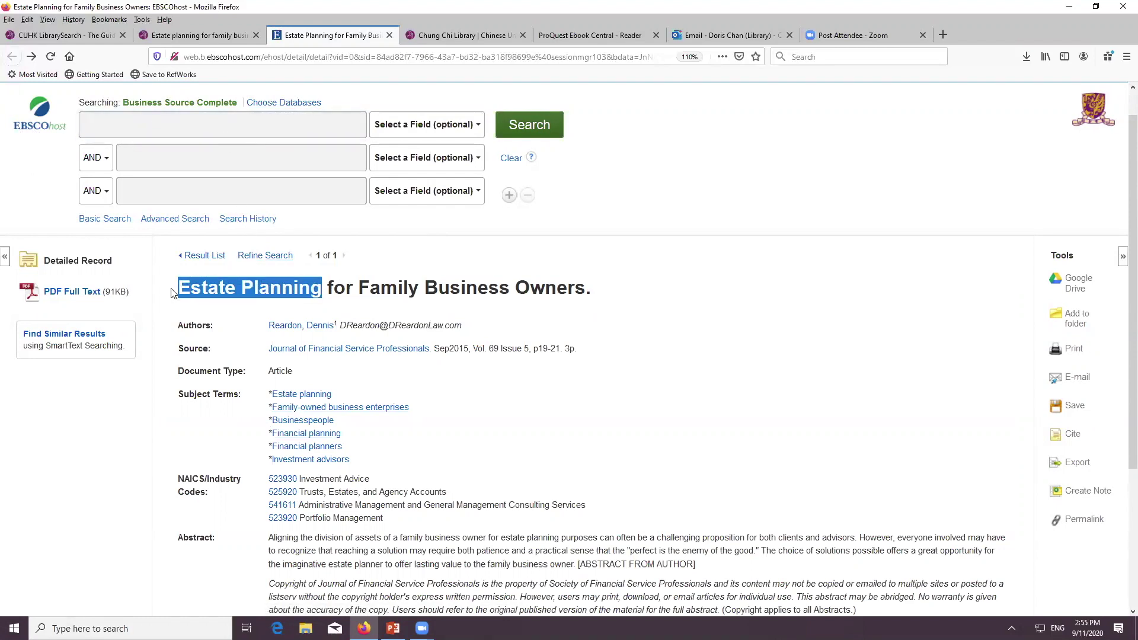
click(264, 120)
key(ctrl+v)
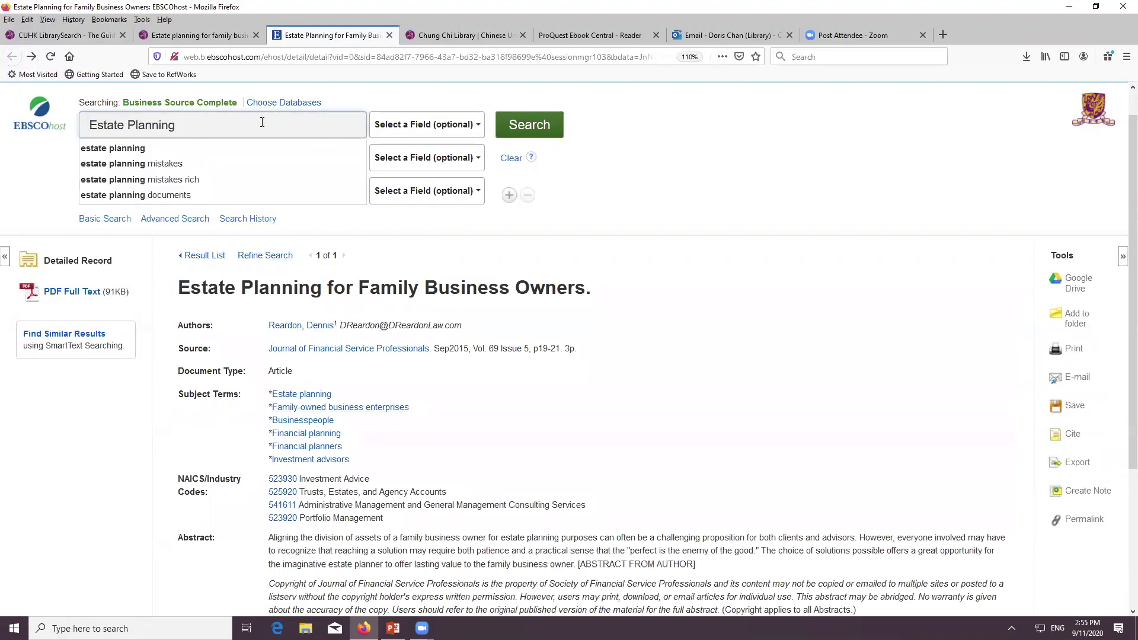
click(347, 95)
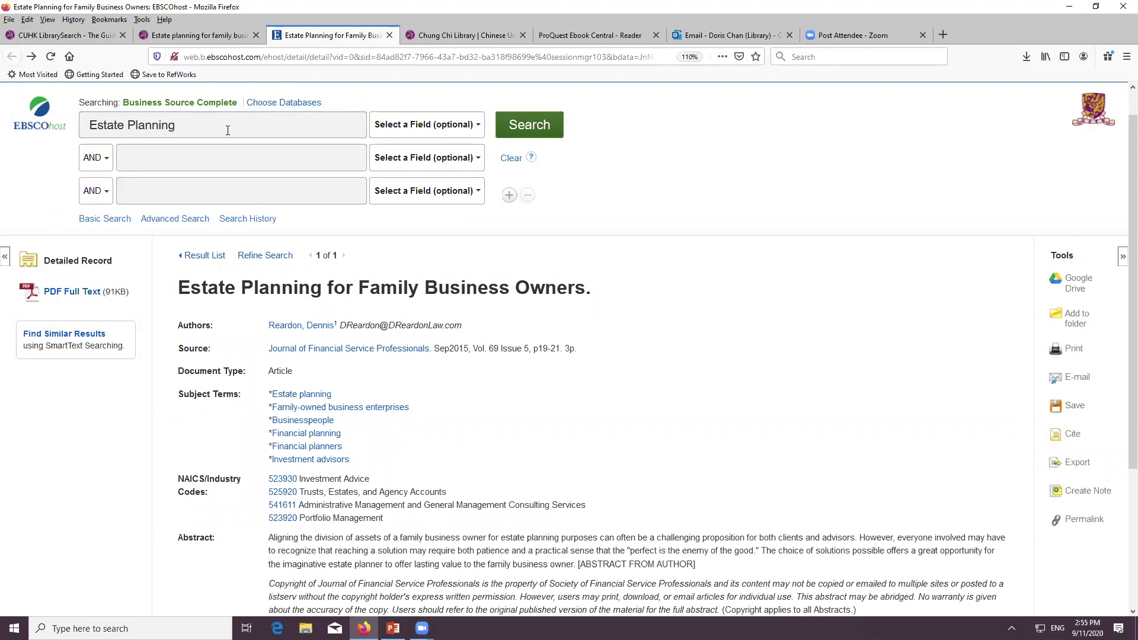
Add Academic Search Ultimate to the databases searched, alongside Business Source Complete, and apply the selection
click(278, 104)
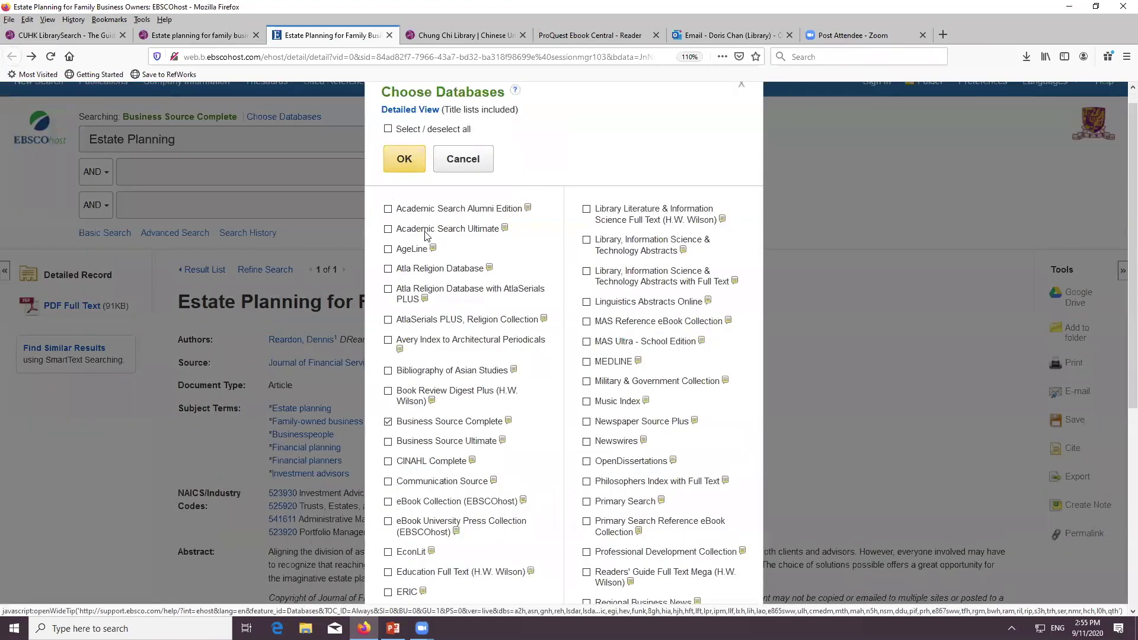
click(388, 230)
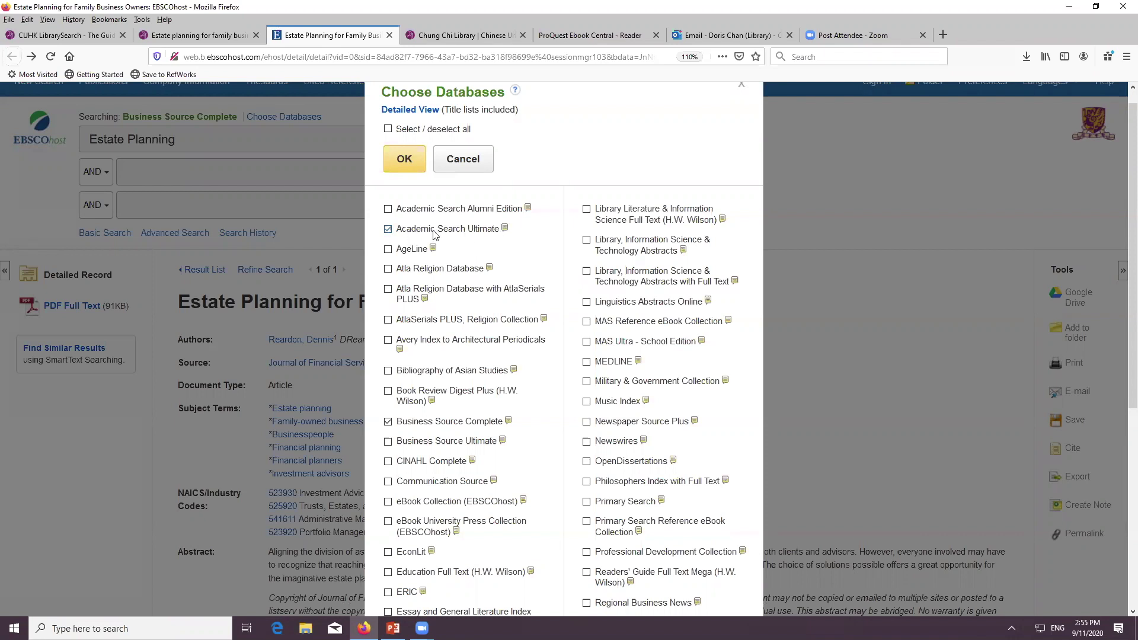
click(414, 160)
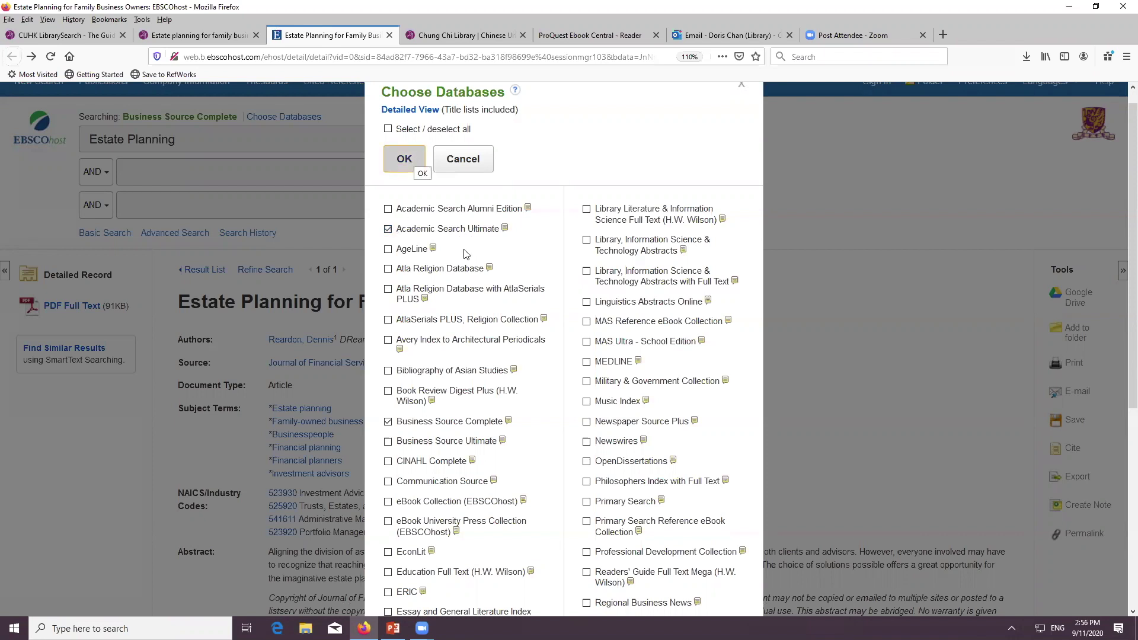
scroll(490, 303, down, 5)
scroll(491, 303, down, 1)
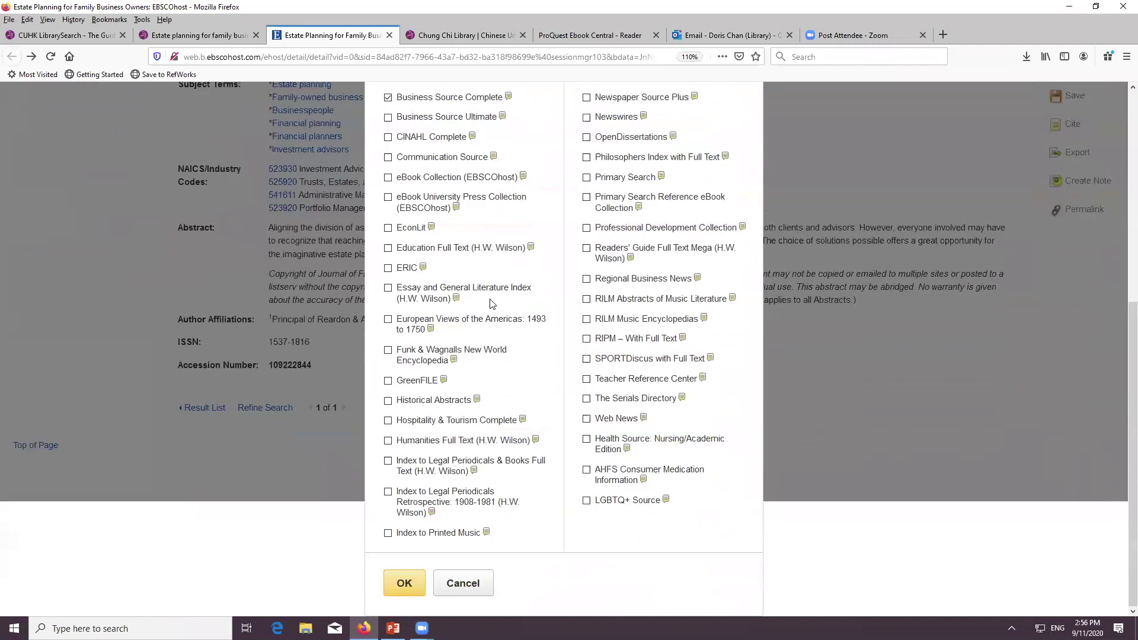
scroll(490, 303, up, 7)
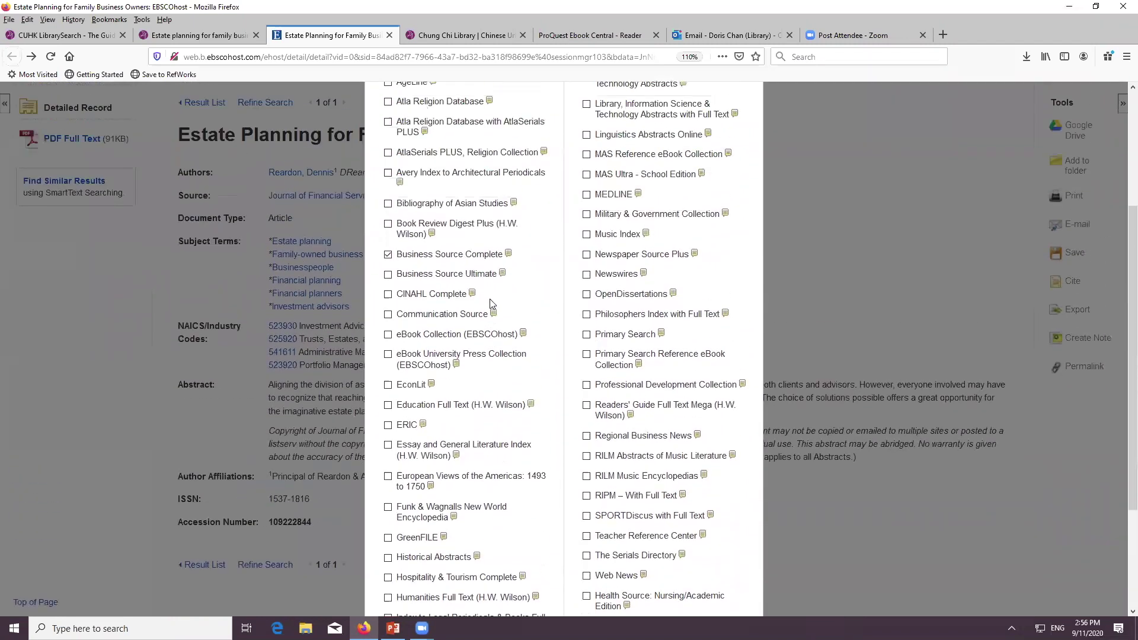
scroll(491, 303, down, 7)
click(413, 581)
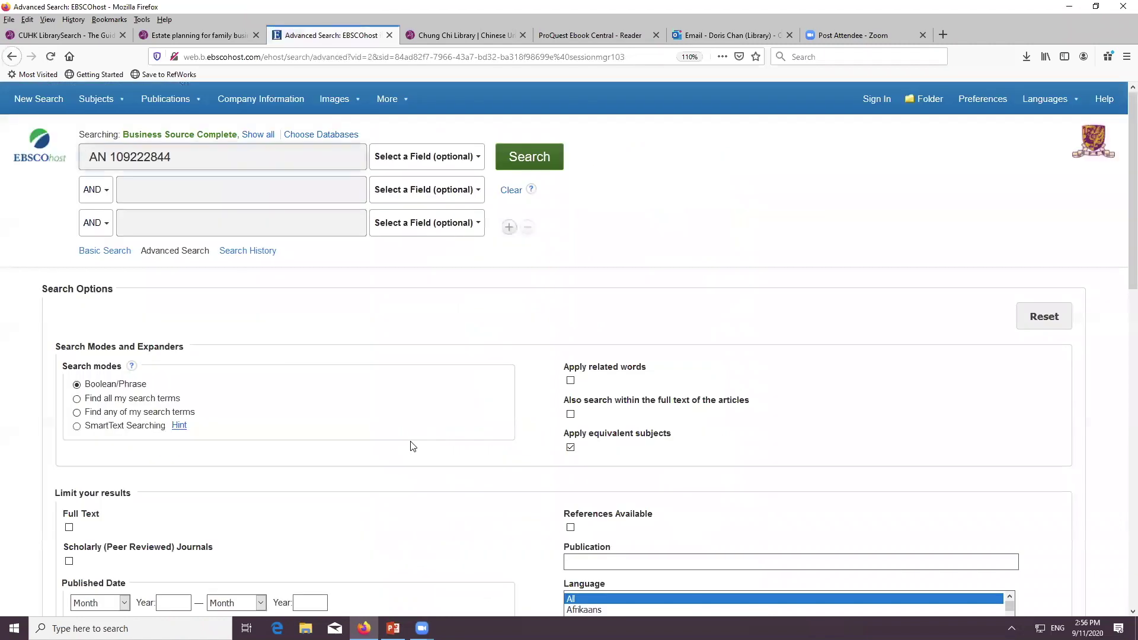
Replace the accession number in the first search box with the copied text "Estate Planning" and limit that term to the AB Abstract field
drag(279, 166, 39, 170)
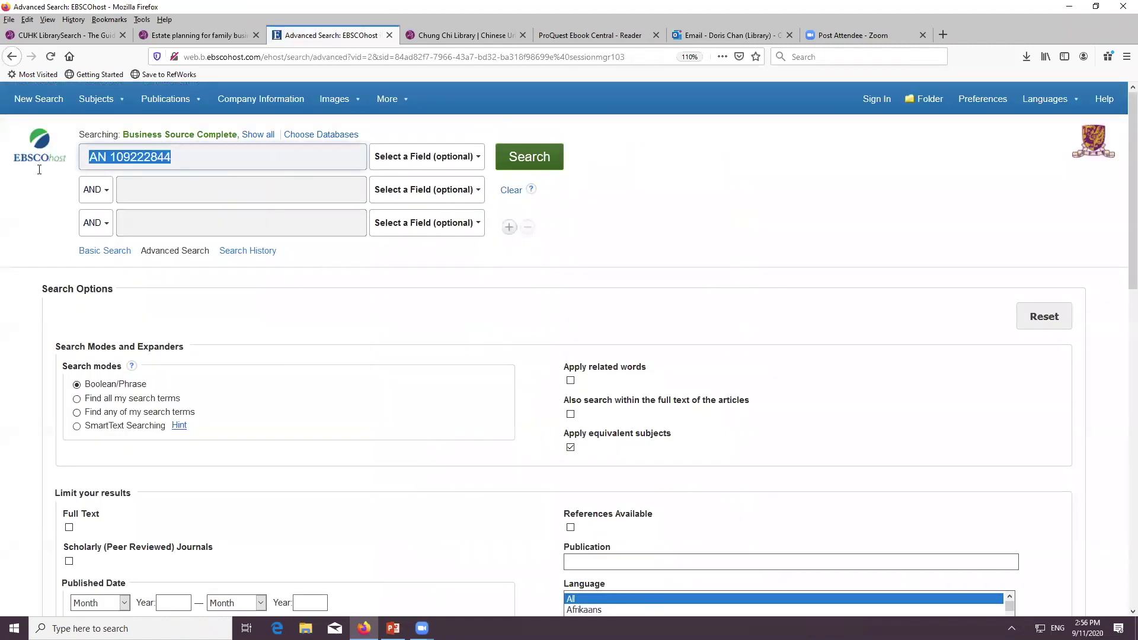
key(ctrl+v)
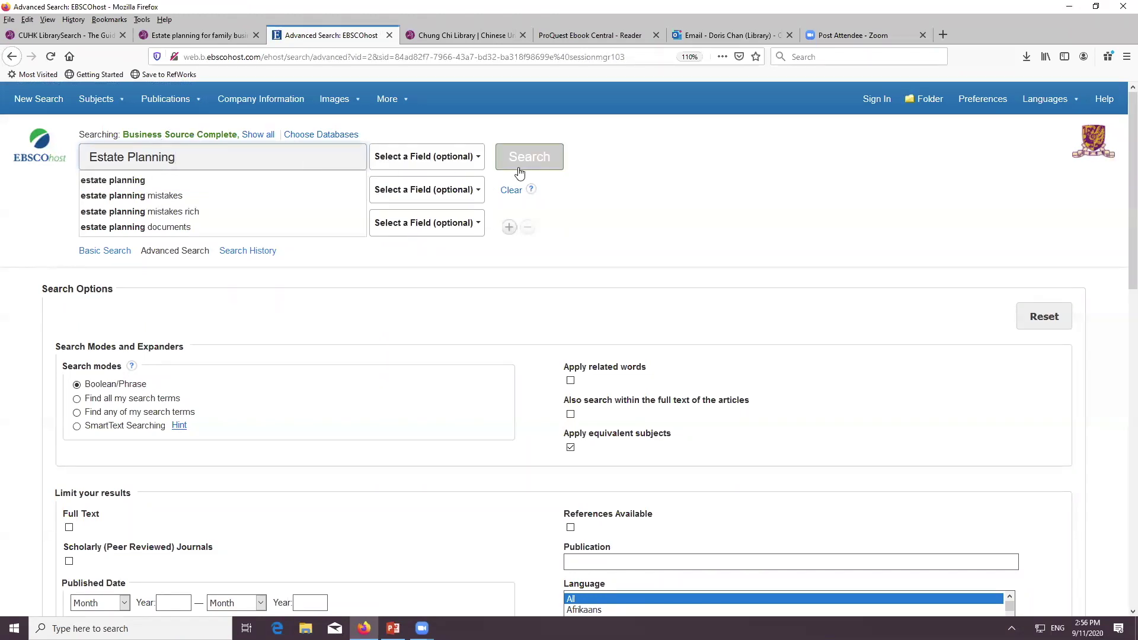
click(455, 156)
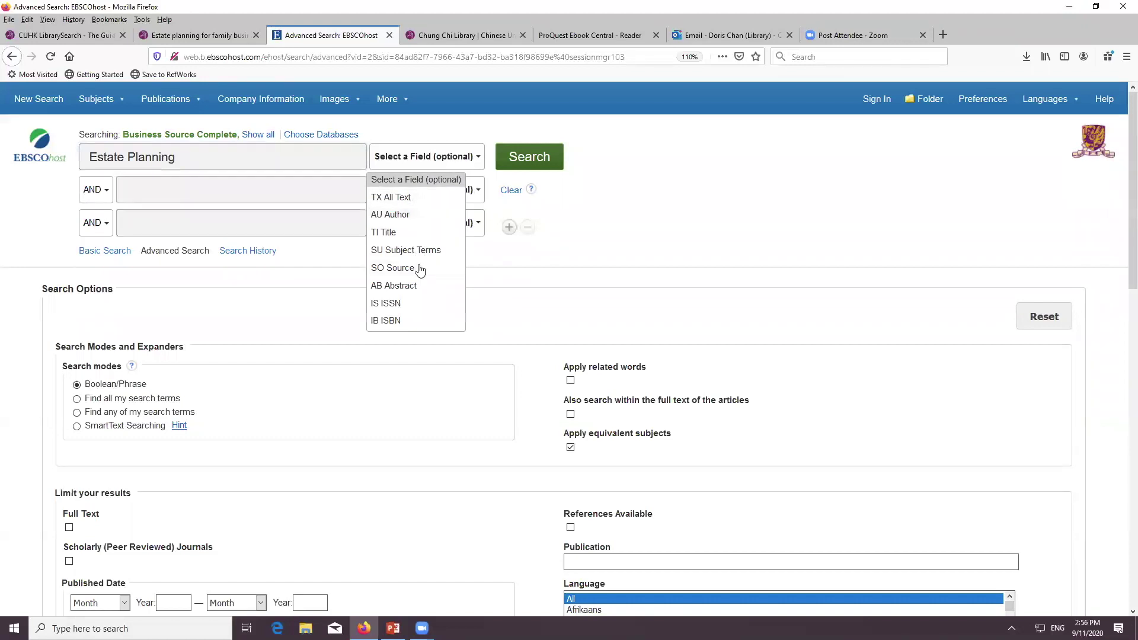
click(414, 287)
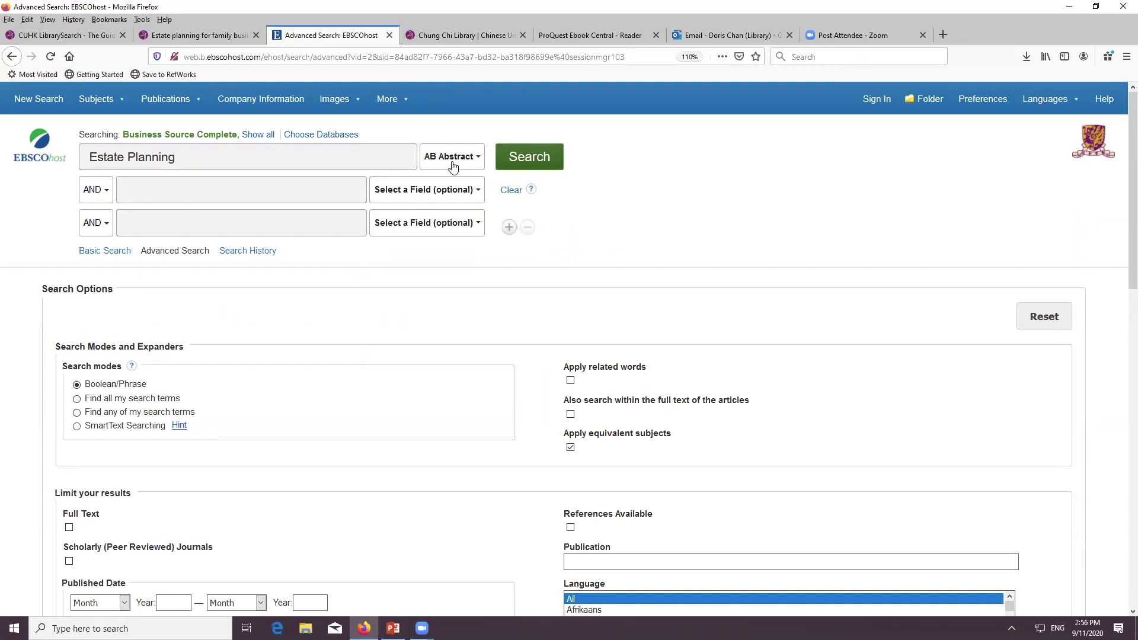
Switch to the LibrarySearch_Basics_2020_v01 presentation in PowerPoint and start the slide show from slide 29, the writing assignment on the financial crisis in Hong Kong
click(194, 35)
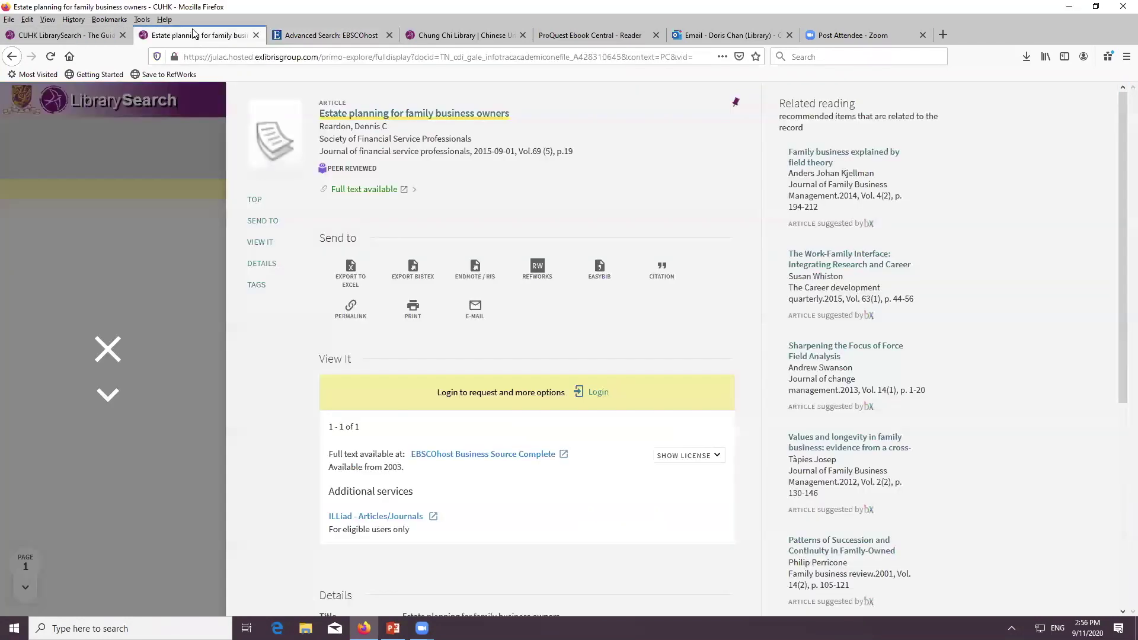
click(393, 628)
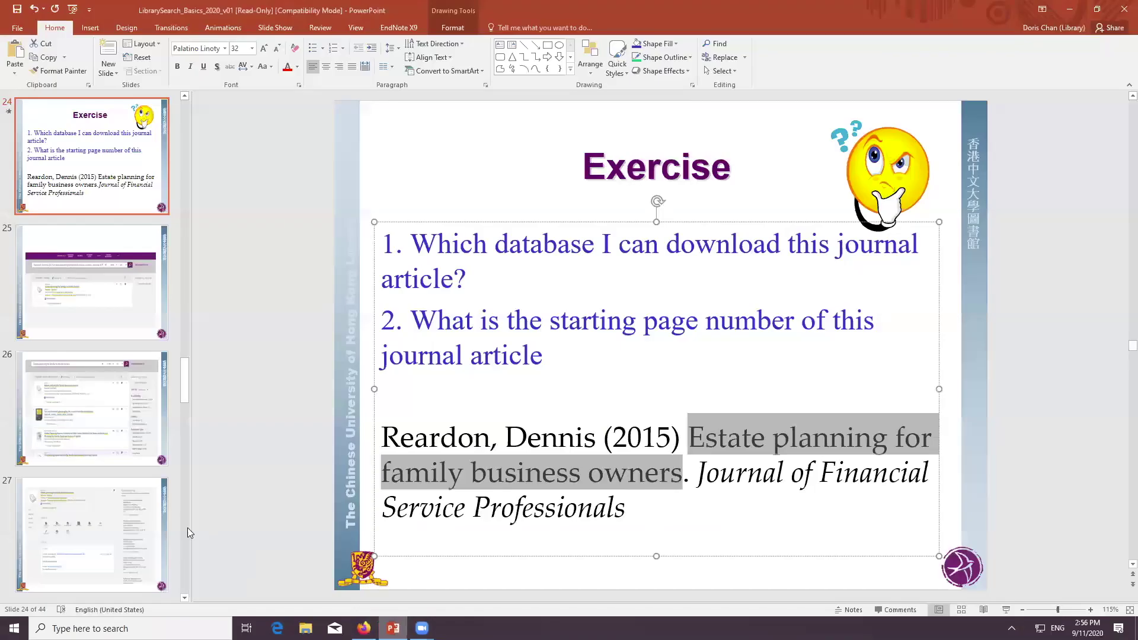
scroll(119, 518, down, 5)
scroll(119, 518, down, 2)
click(127, 304)
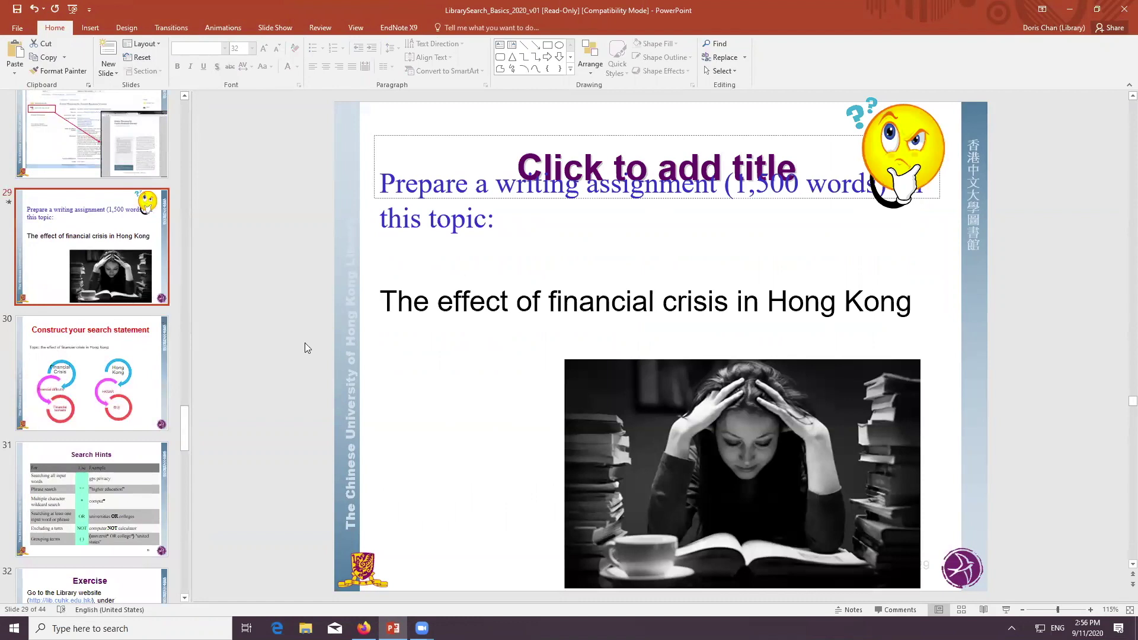
click(1005, 609)
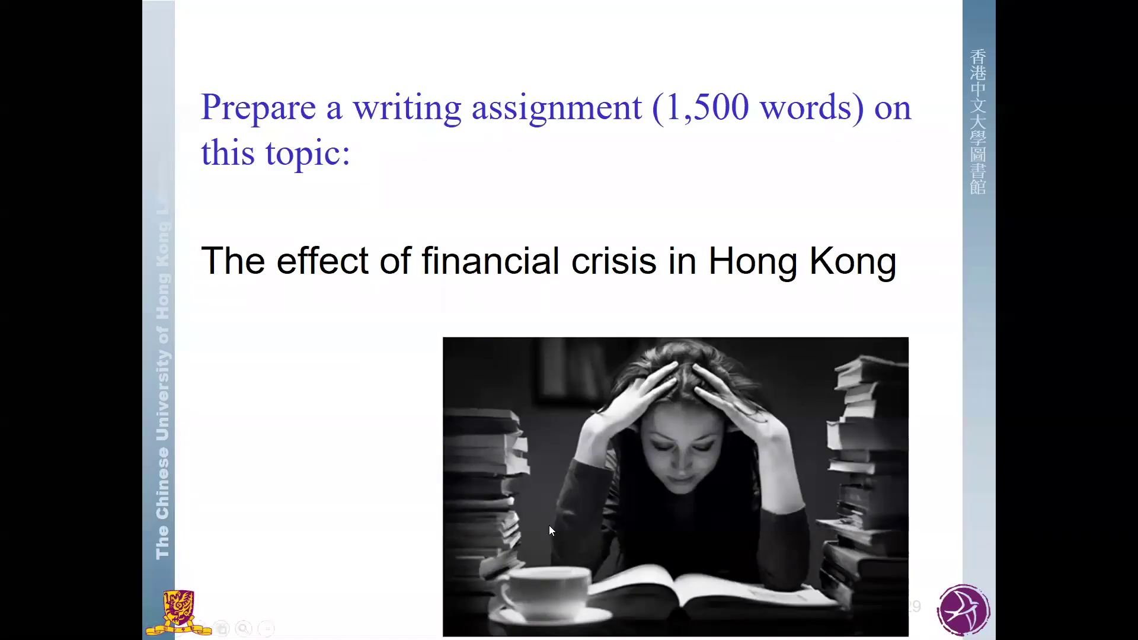